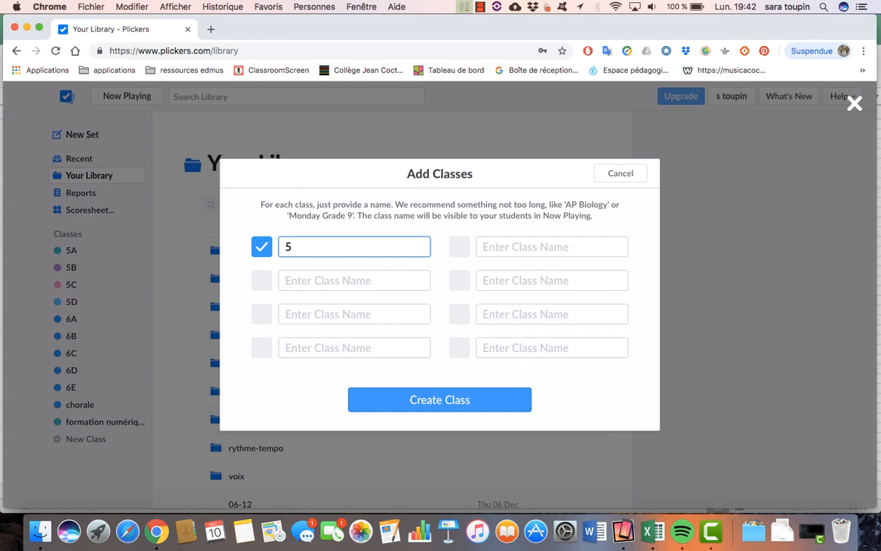
Create the class 5G, open its page and start adding students to it
click(464, 411)
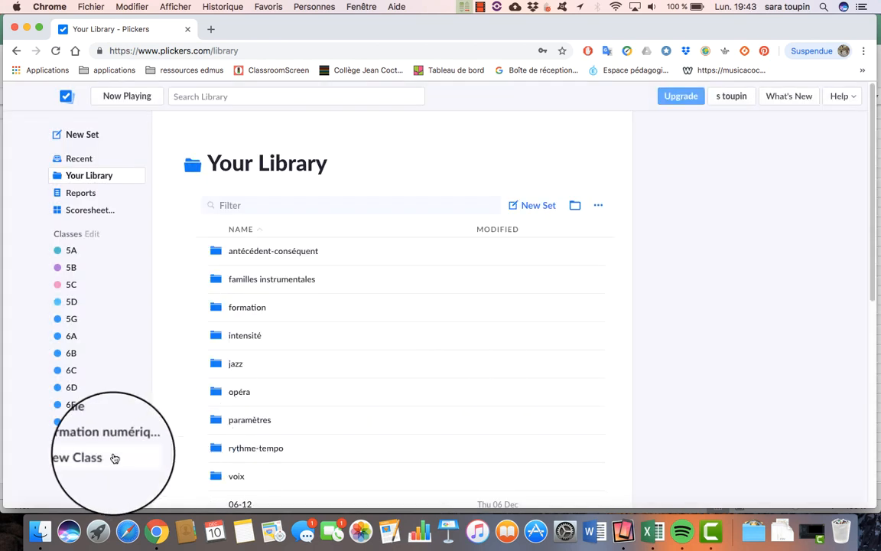
click(76, 318)
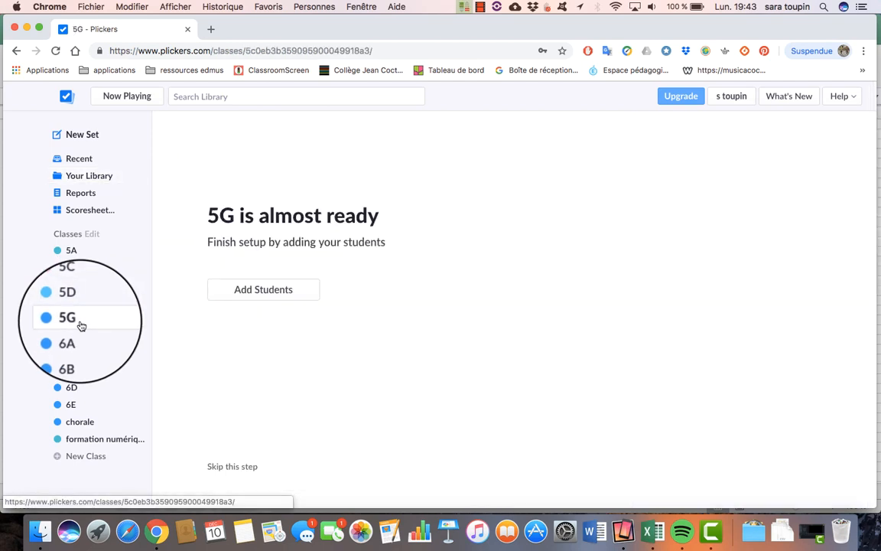
click(247, 290)
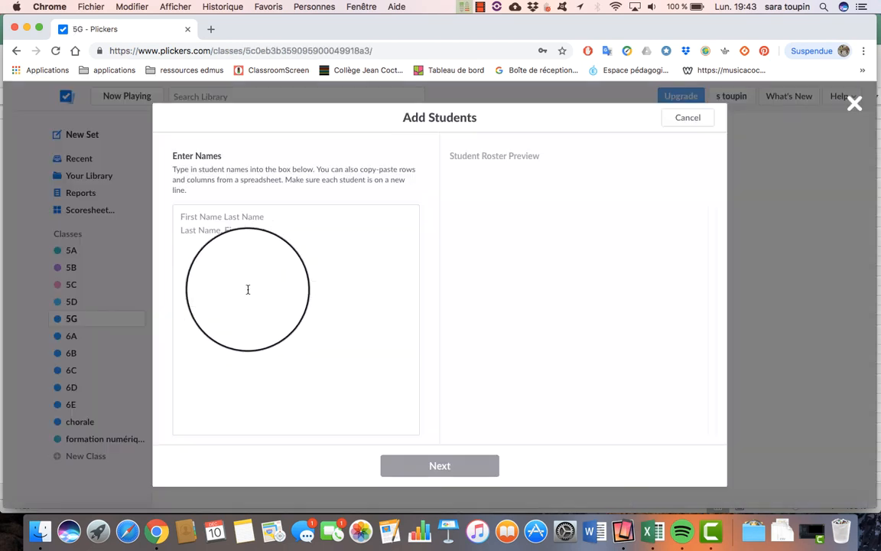
click(247, 289)
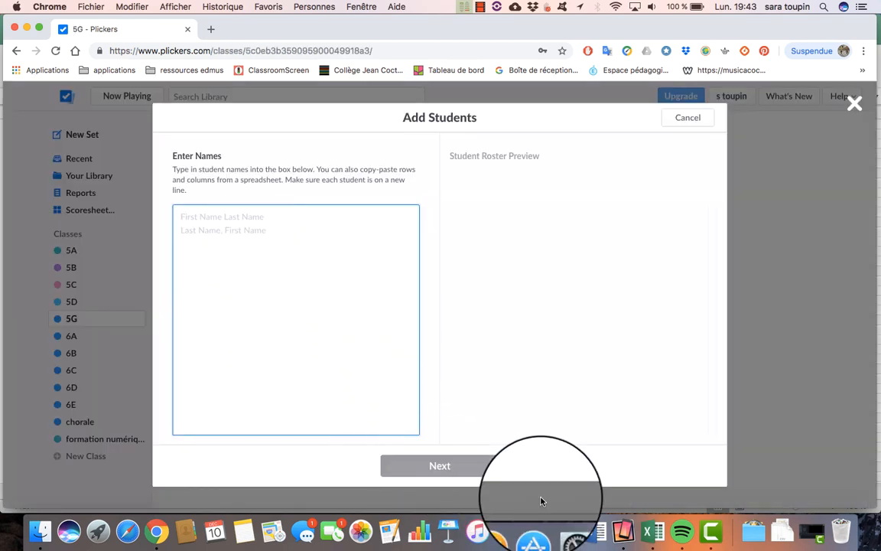
Switch to the Excel workbook and copy the student first names and last initials in cells A1:B5
click(650, 527)
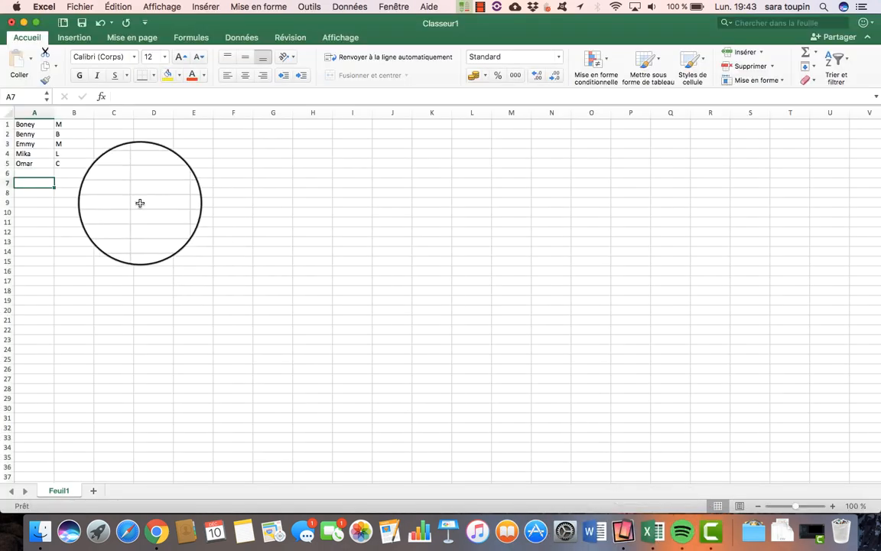
drag(47, 125, 68, 165)
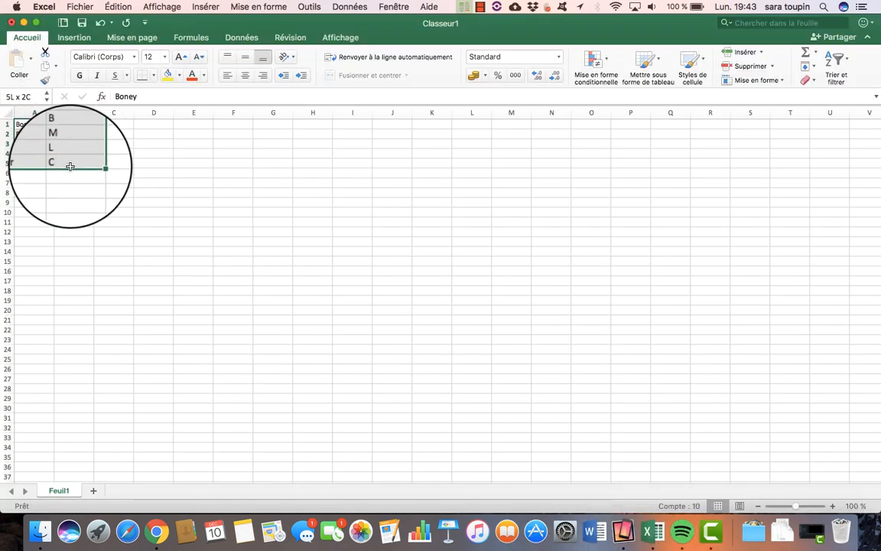
key(super+c)
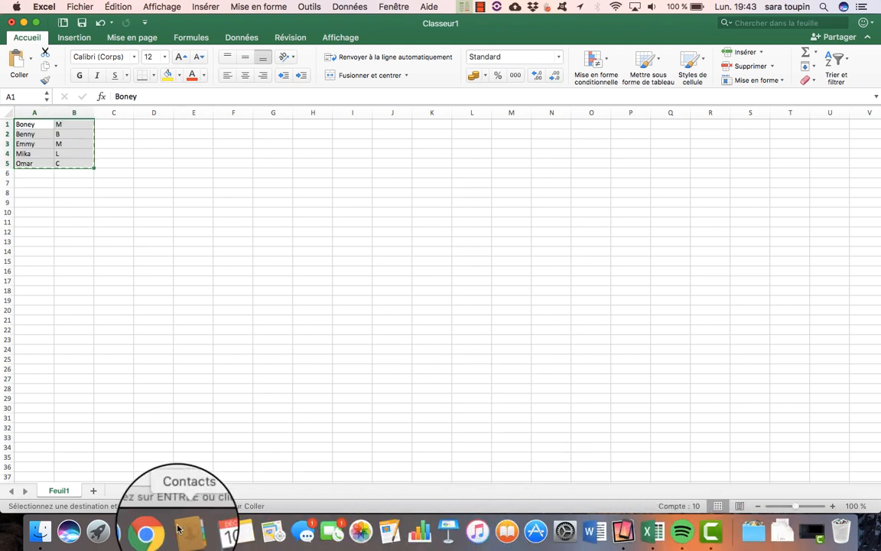
Switch back to Plickers in Chrome, paste the copied student list for 5G and finish adding it in the as-entered order
click(155, 531)
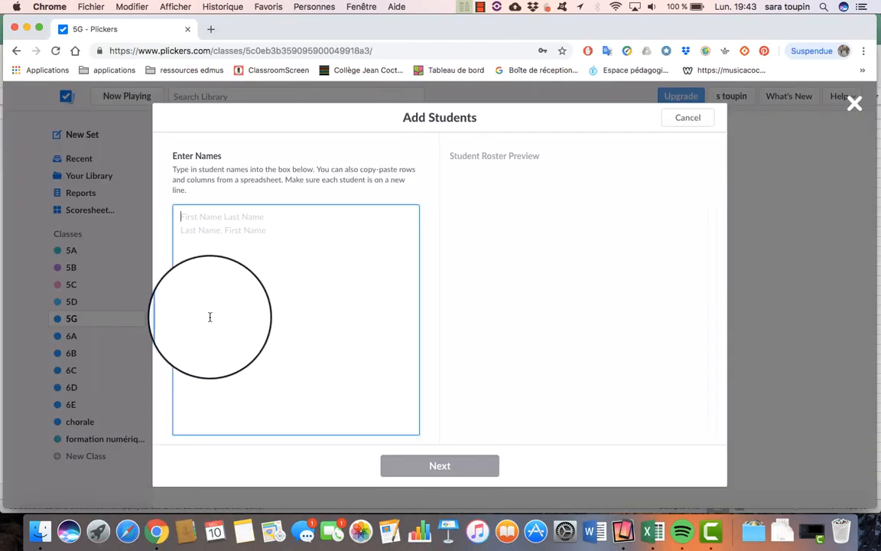
key(super+v)
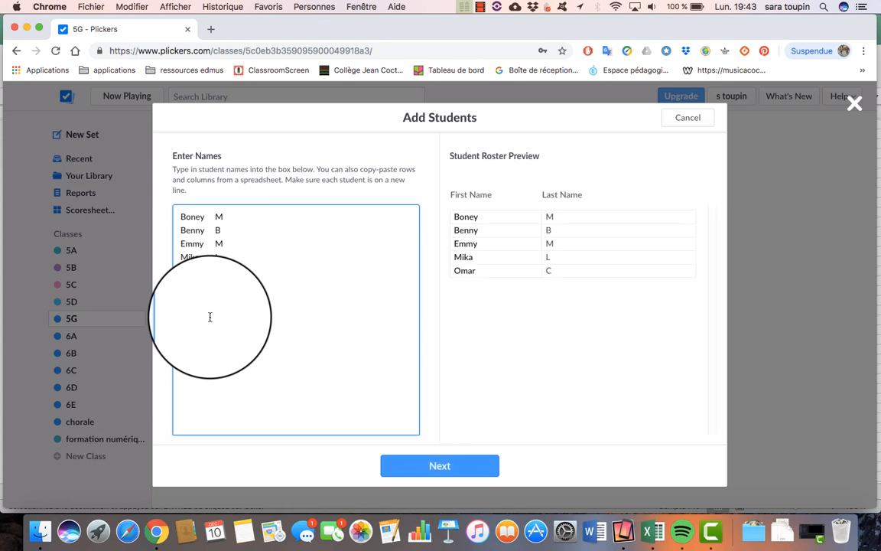
click(410, 474)
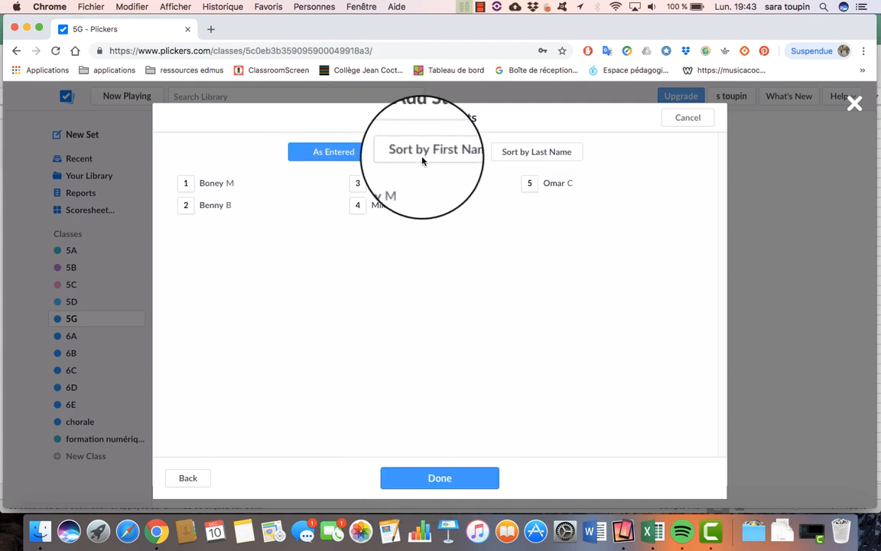
click(417, 480)
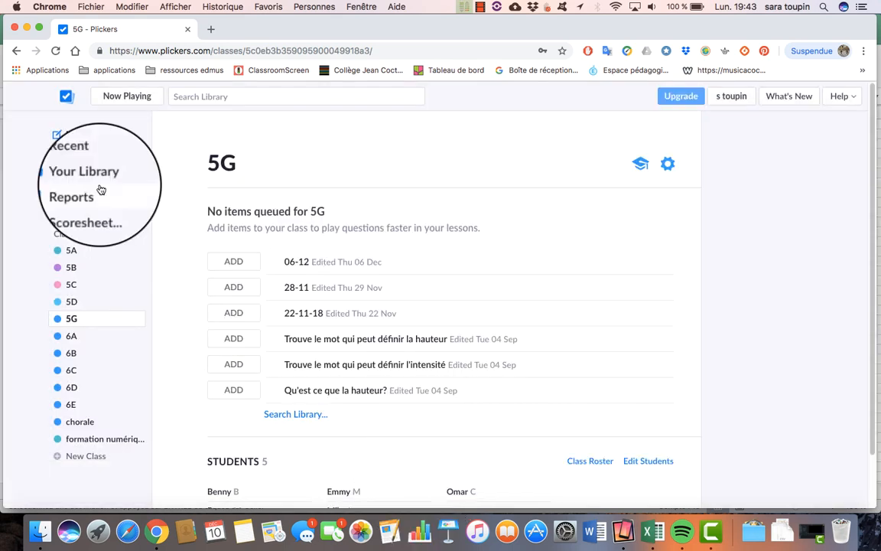
Create a new question in the library with the text "Quelle est la couleur du cheval blanc d'Henri IV?"
click(102, 182)
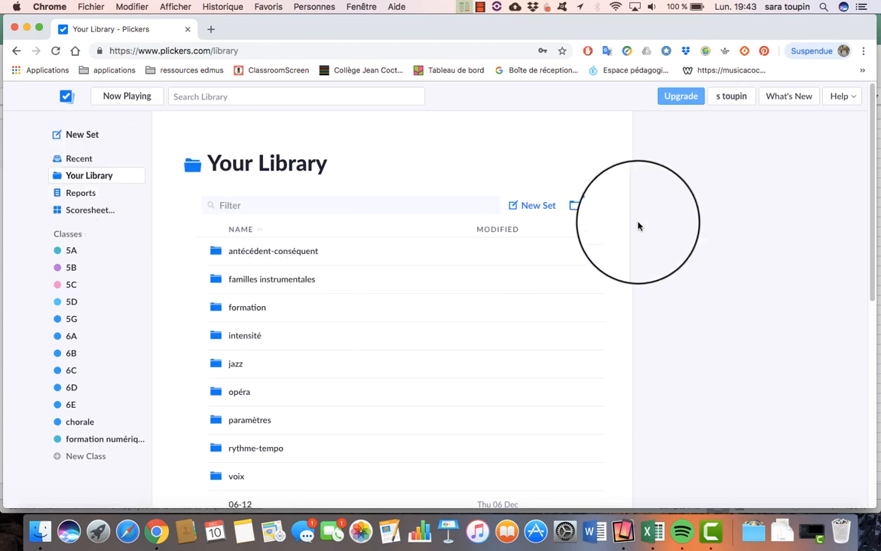
click(598, 207)
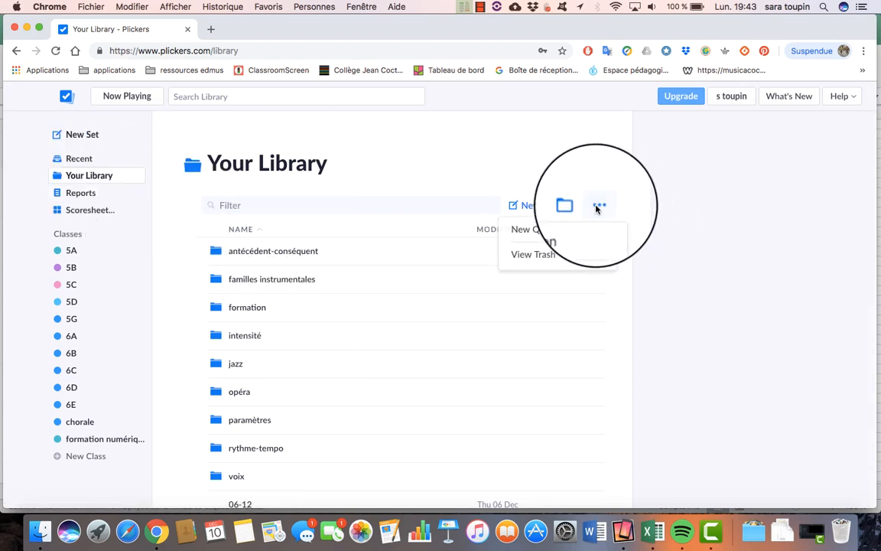
click(539, 230)
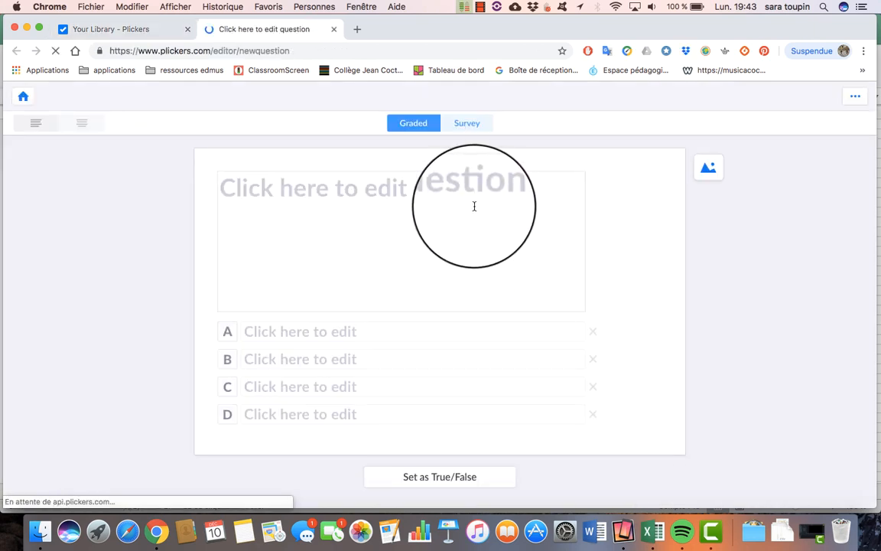
click(473, 204)
text(Quelle e)
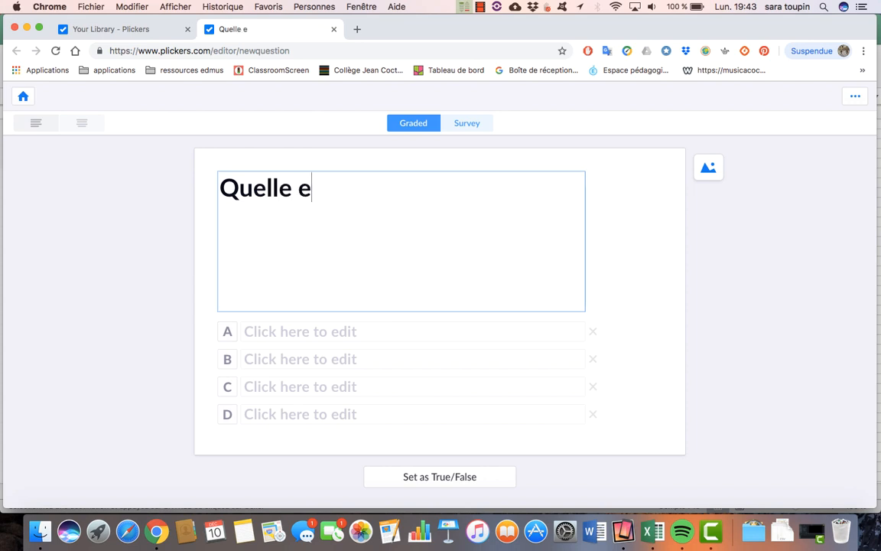
text(st la couleur du cheval b)
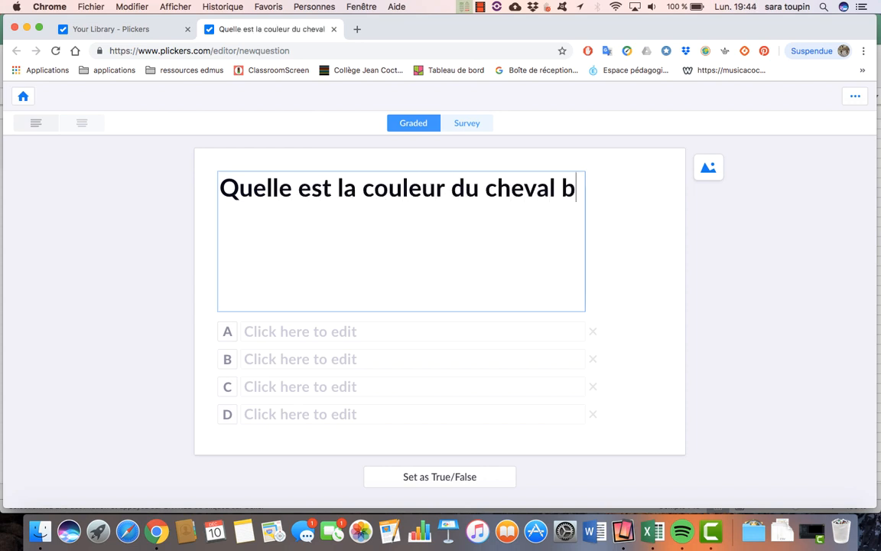
text(lanc d'Henri IV?)
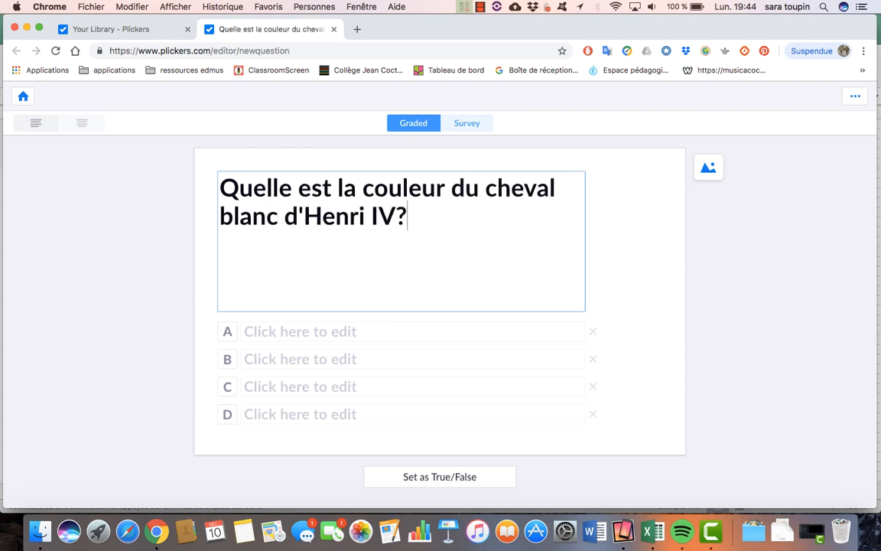
Fill in answer choices A to D as "Blanc", "noir", "jaune" and "Stéphanie de MONACO"
click(235, 331)
text(Blanc)
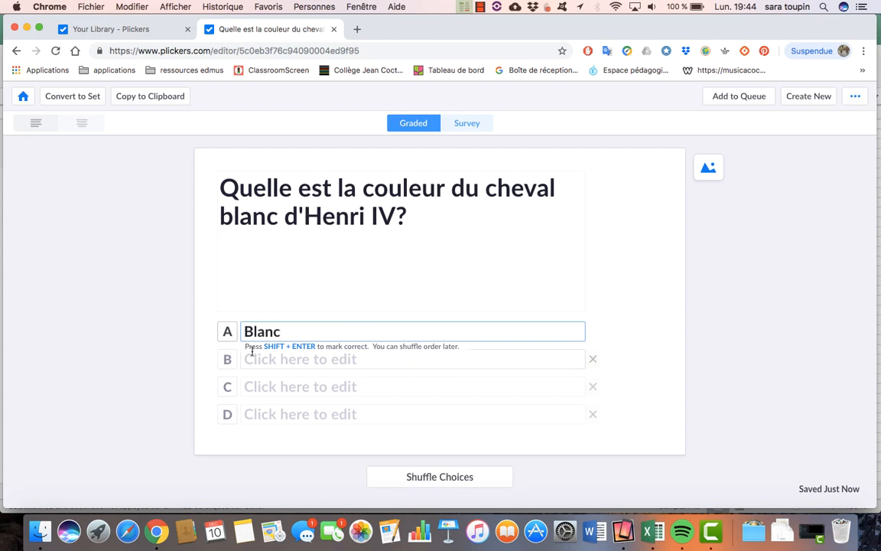
click(251, 351)
text(noir)
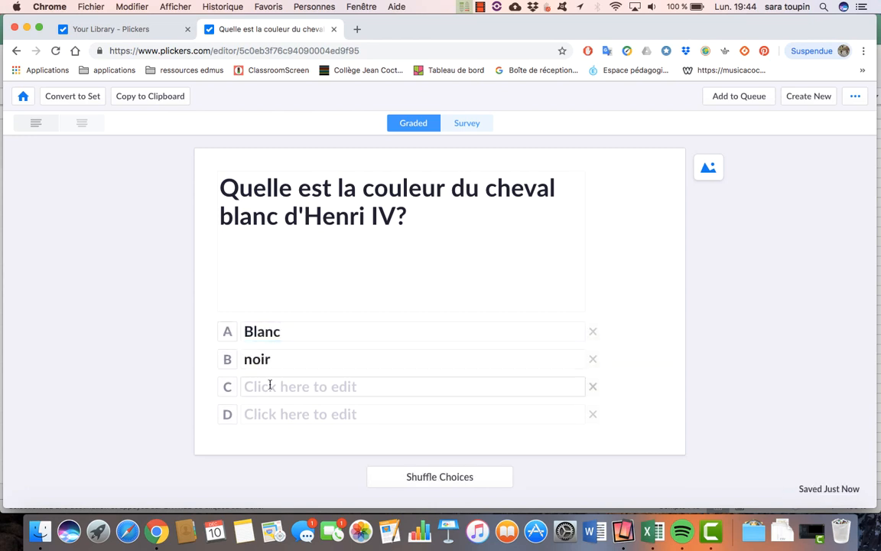
click(269, 387)
text(jaune)
key(Tab)
text(Stéphan)
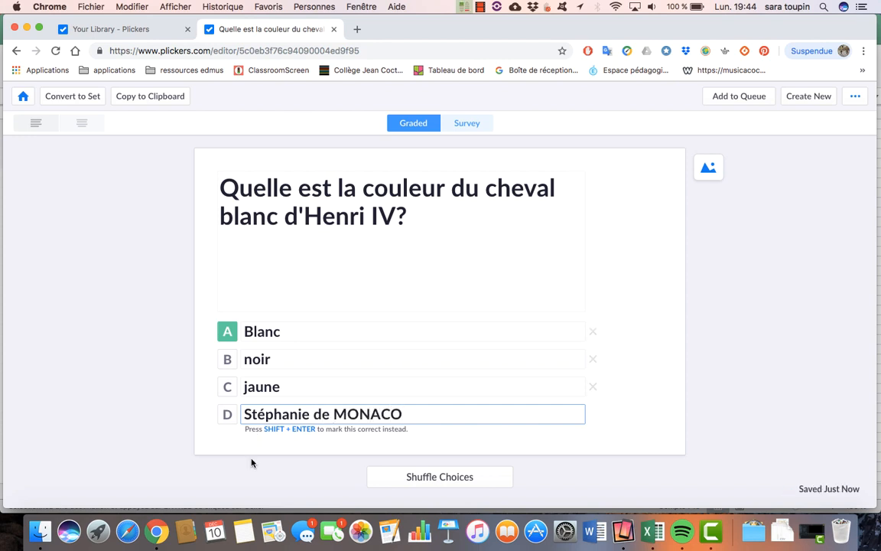
Shuffle the answer choices and mark "Blanc" as the correct answer
click(454, 485)
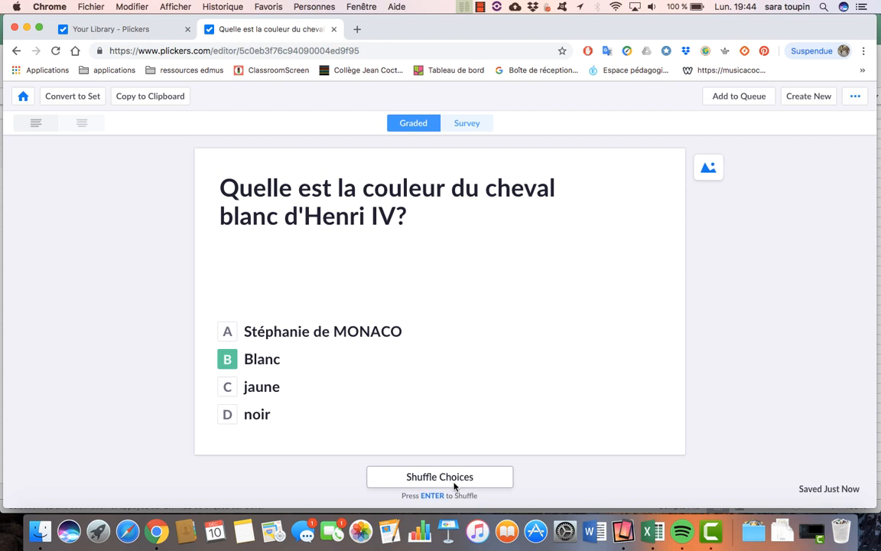
click(228, 334)
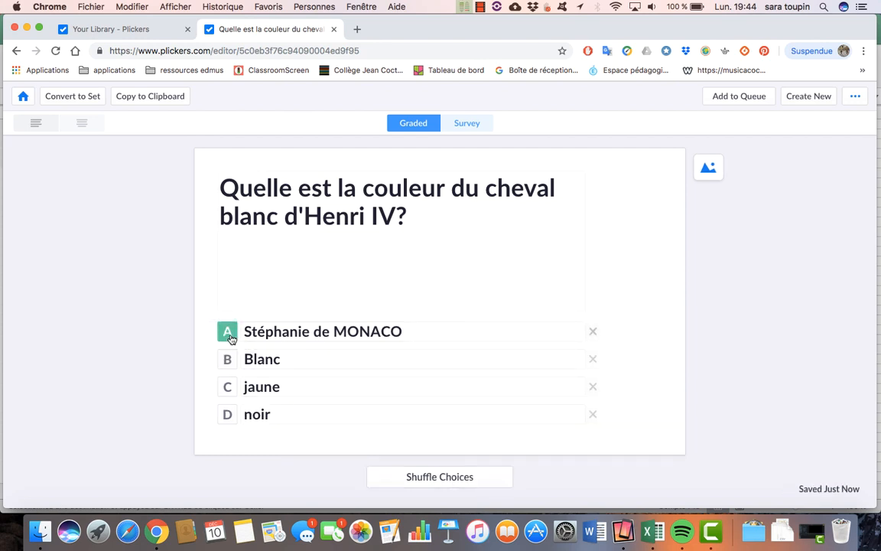
click(229, 360)
Insert the image éventail castagnettes.jpeg from the chorale folder into the question
click(708, 167)
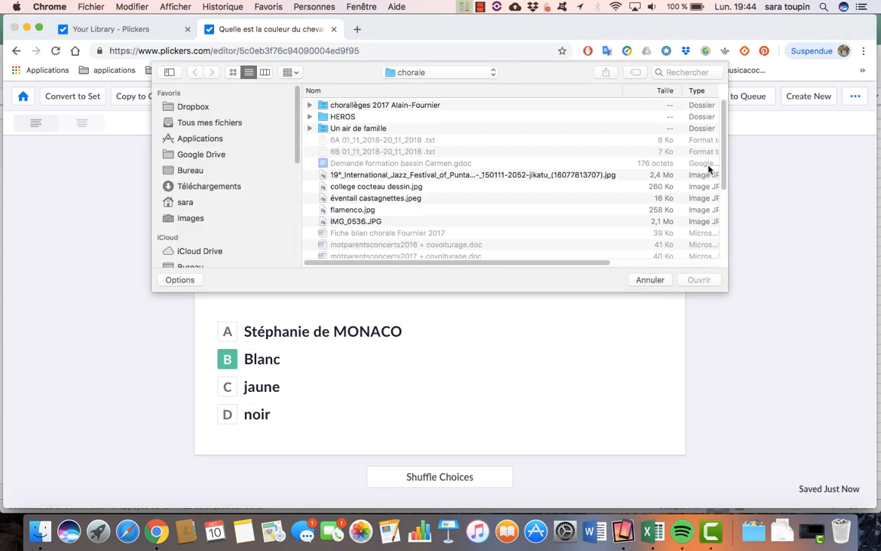
click(376, 198)
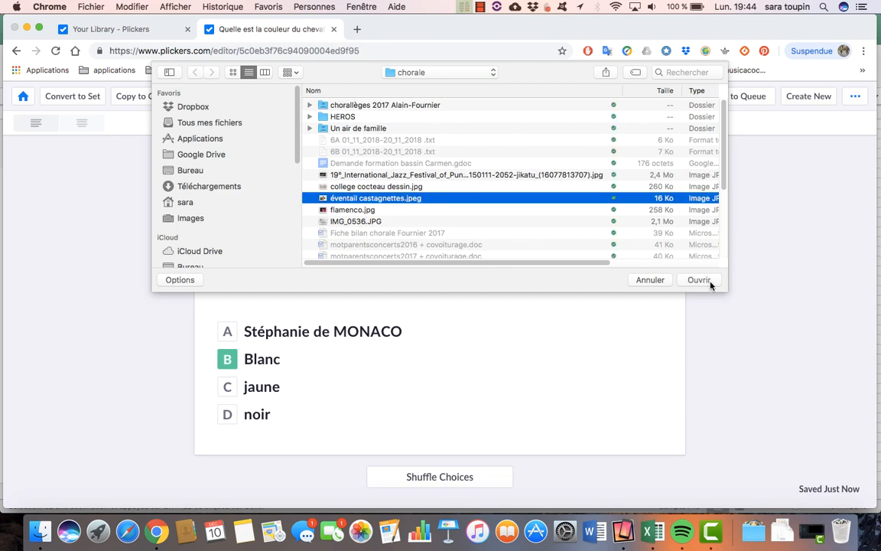
click(698, 279)
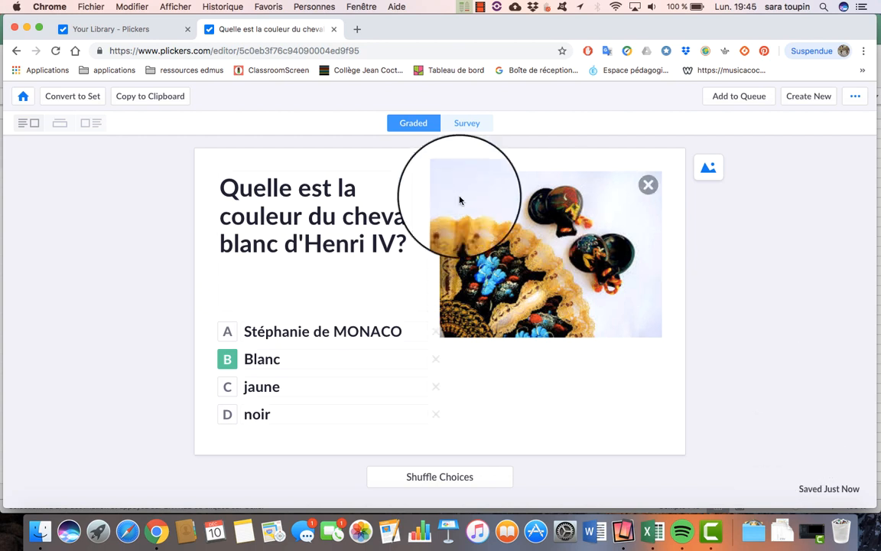
Try the question as a Survey, return it to Graded, and add it to the queue of class 5G
click(464, 124)
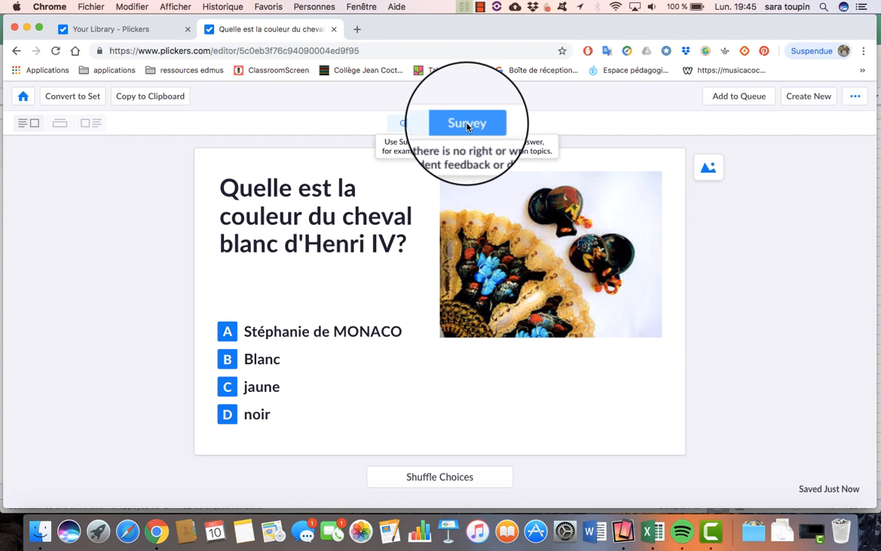
click(417, 123)
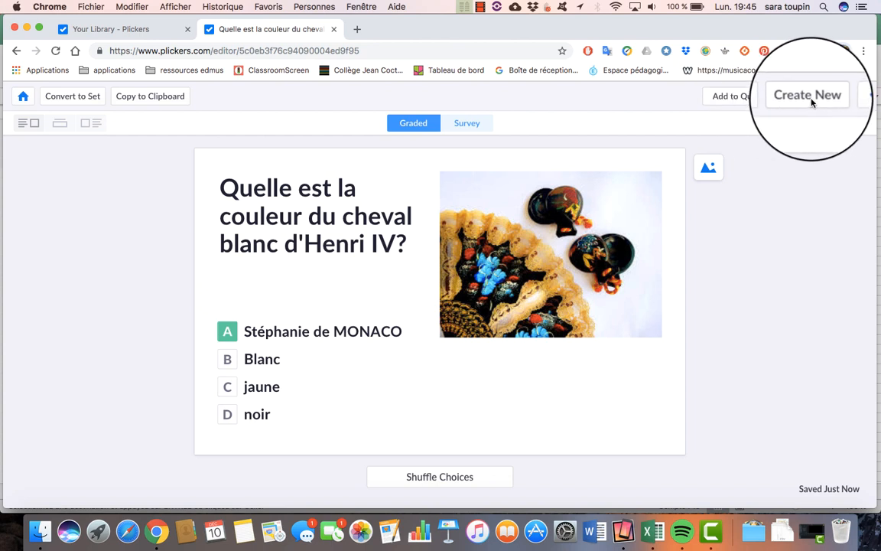
click(741, 98)
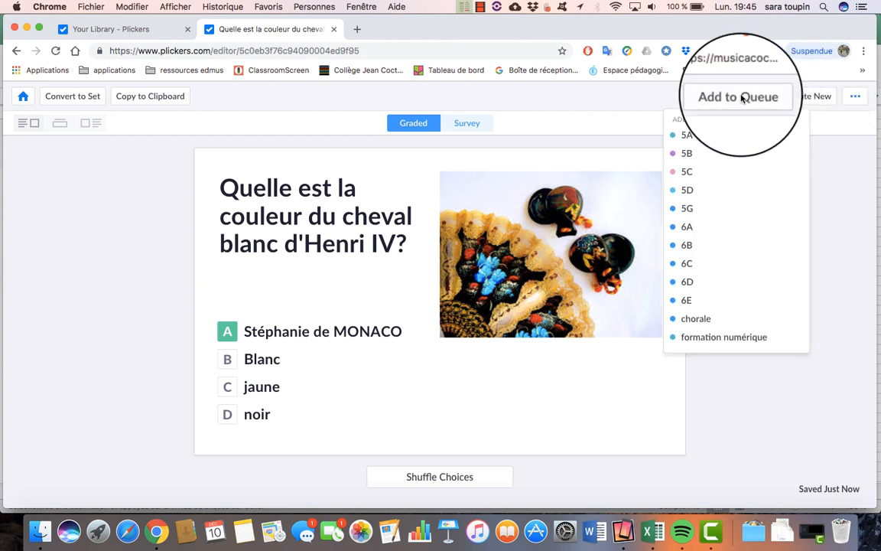
click(704, 213)
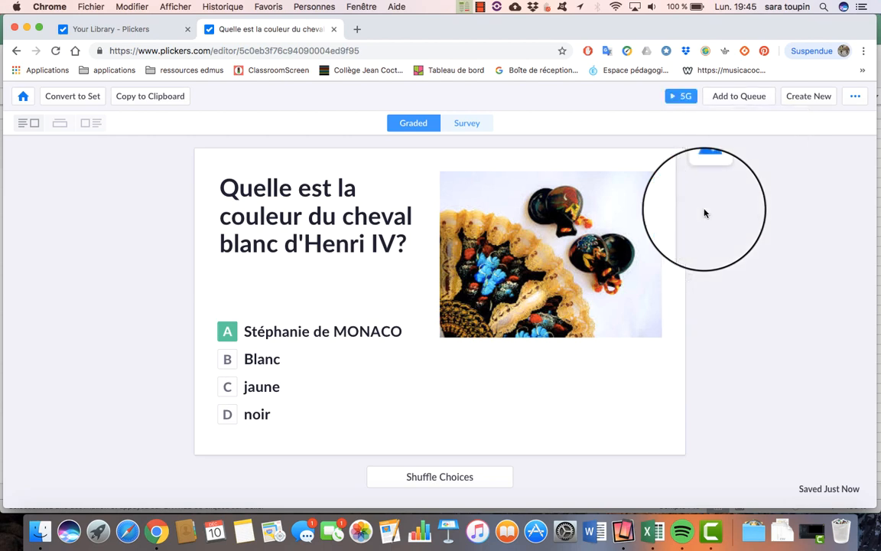
Look through the reports list and this week's scoresheet for the formation numérique class, including its student reports option
click(23, 96)
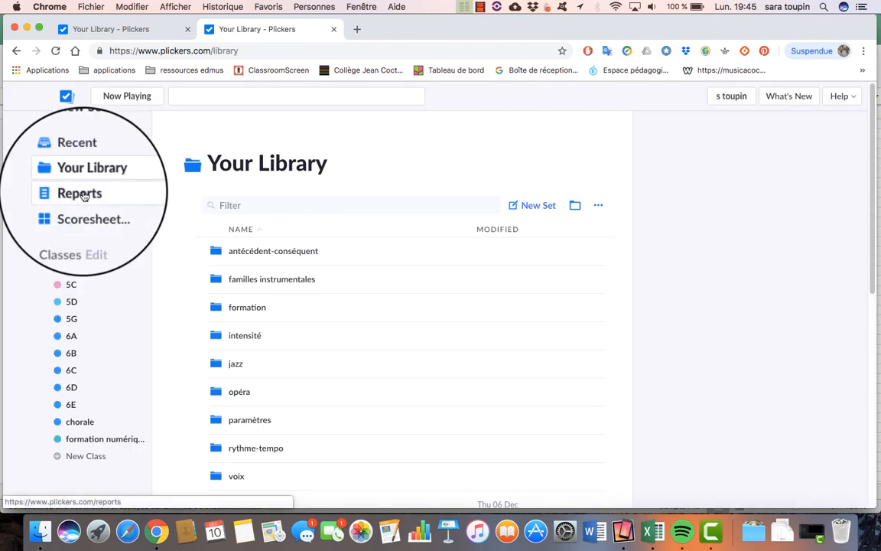
click(82, 194)
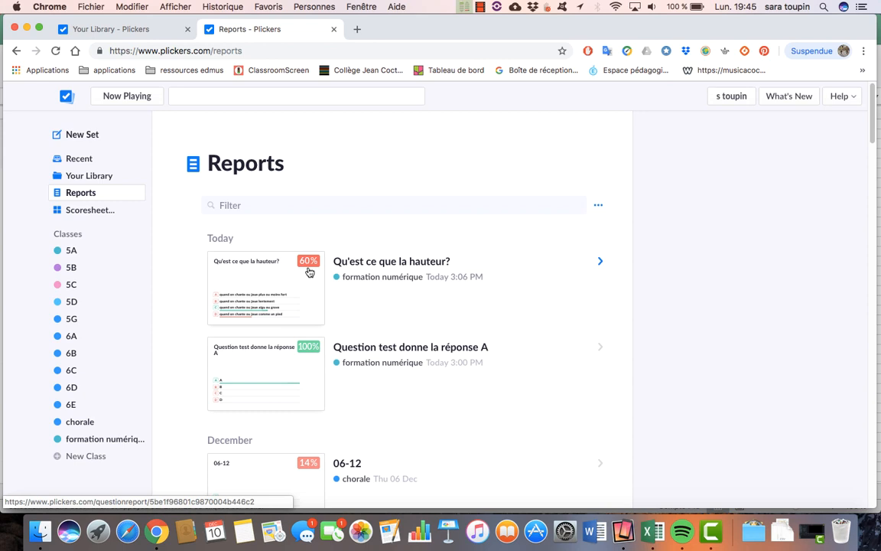
click(100, 213)
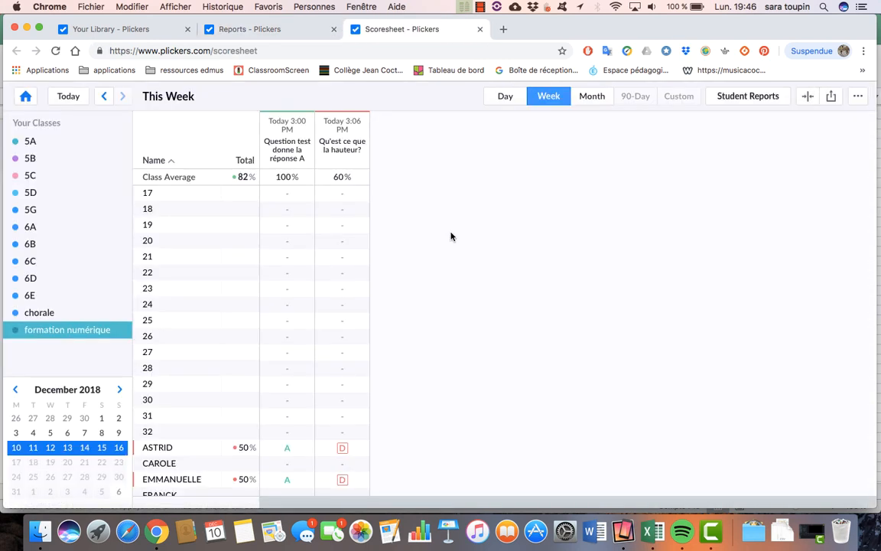
scroll(275, 403, down, 5)
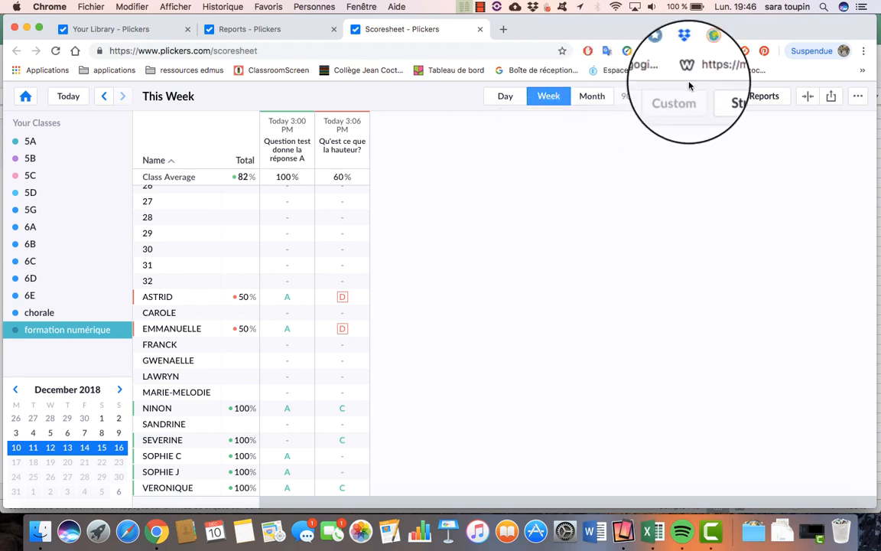
click(752, 102)
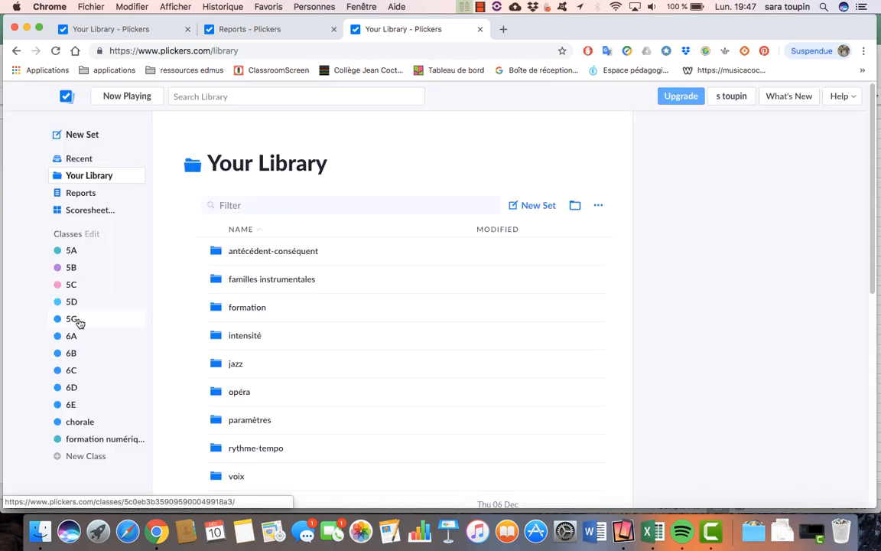
Open the 5G class page
click(78, 322)
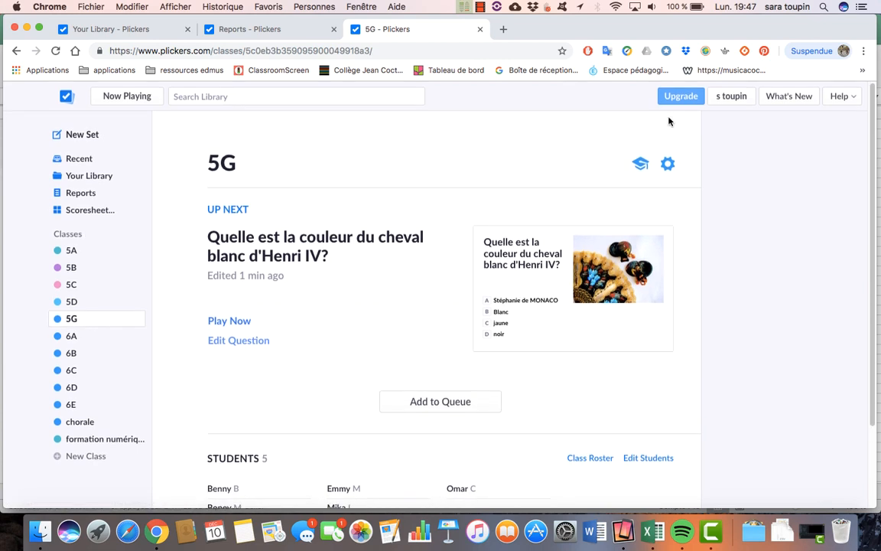
Open the 5G student list and quick-add one more student, entering the first name and last initial
click(640, 163)
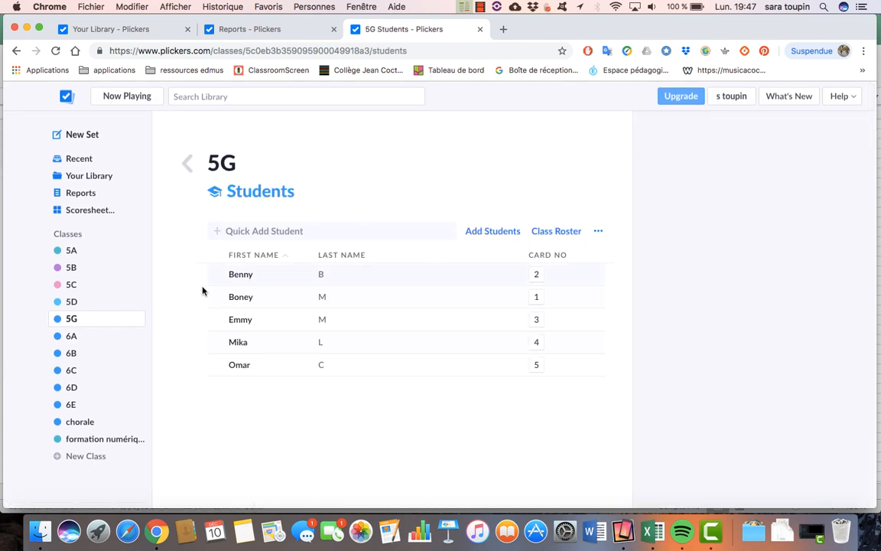
click(342, 238)
text(Gé G)
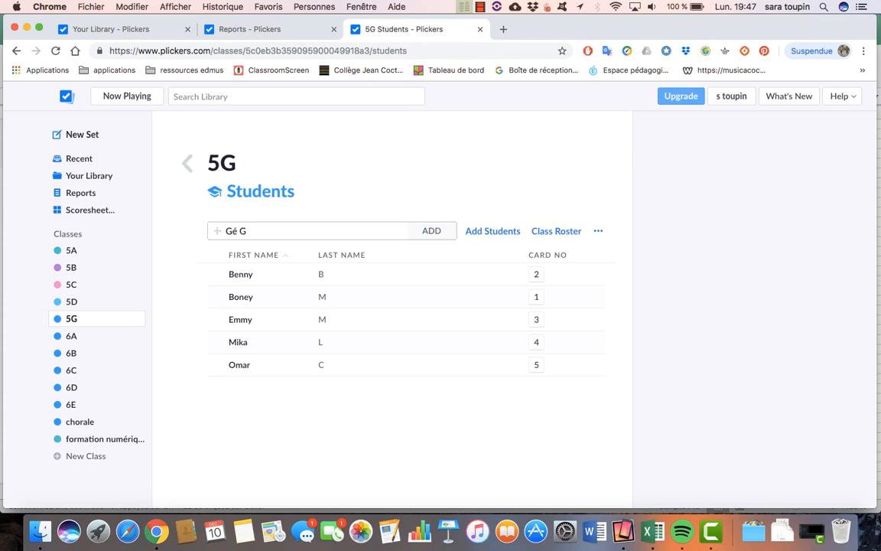
click(448, 236)
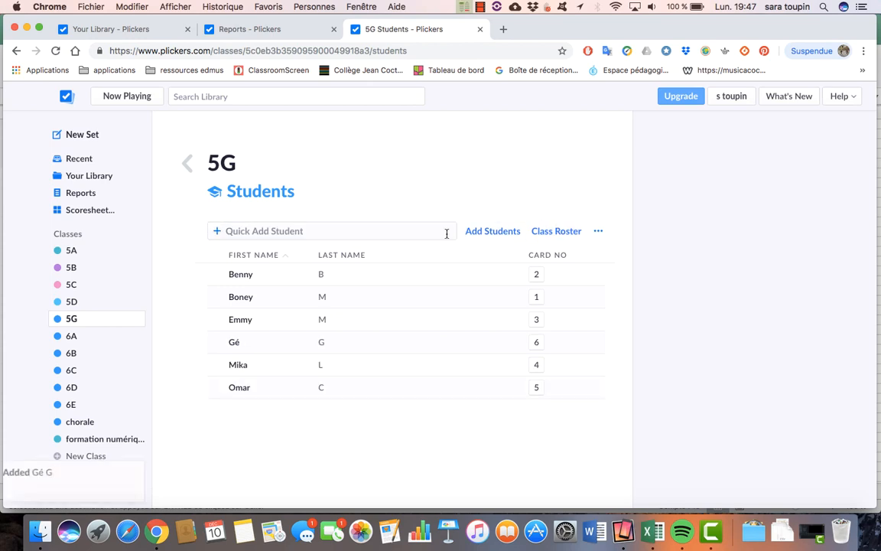
click(548, 254)
Open the familles instrumentales folder in the library
click(104, 177)
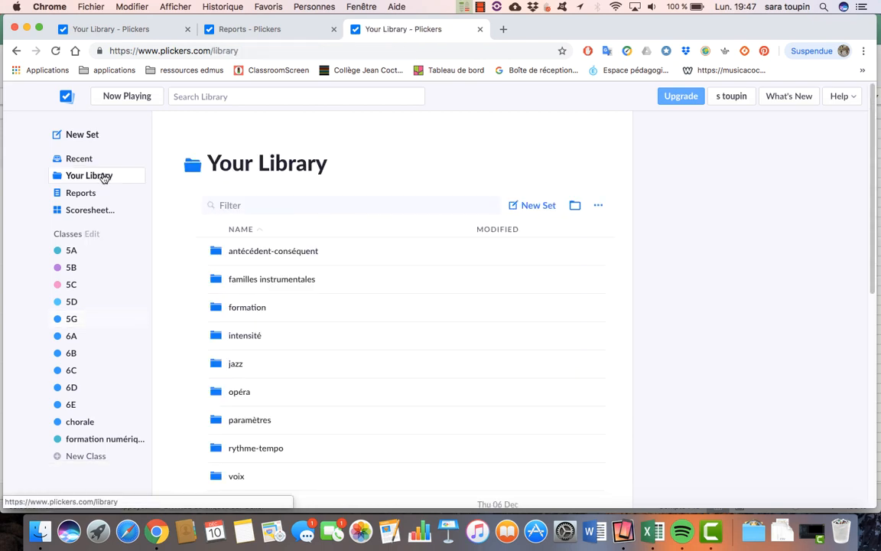
click(254, 281)
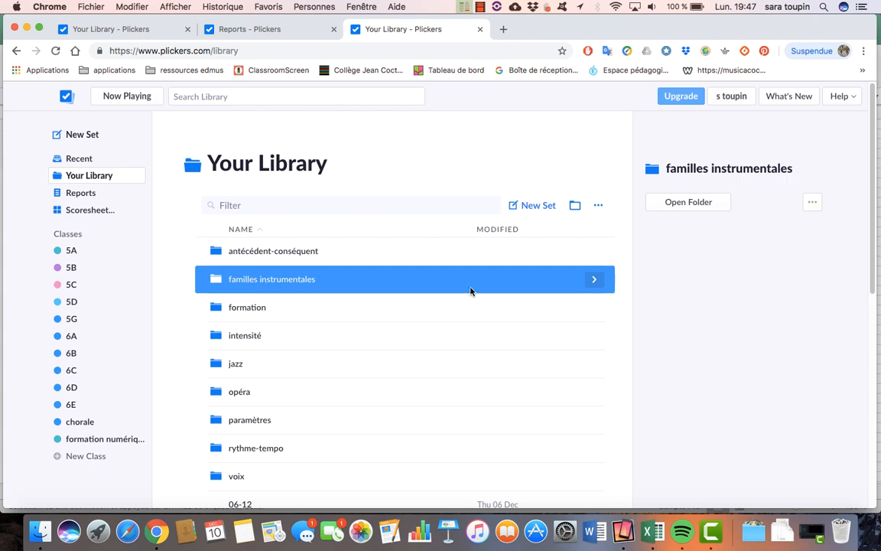
click(687, 201)
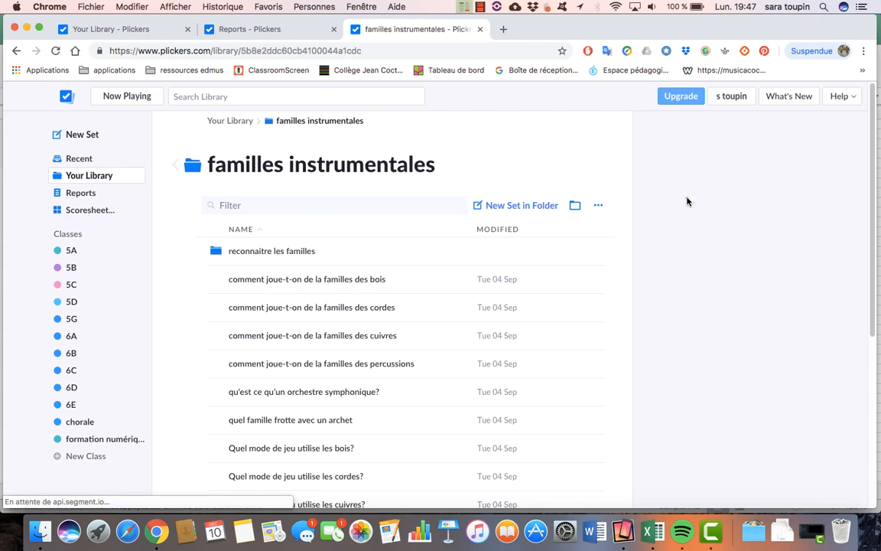
Select the question "comment joue-t-on de la familles des bois" and look at its extra actions and queue option
click(356, 280)
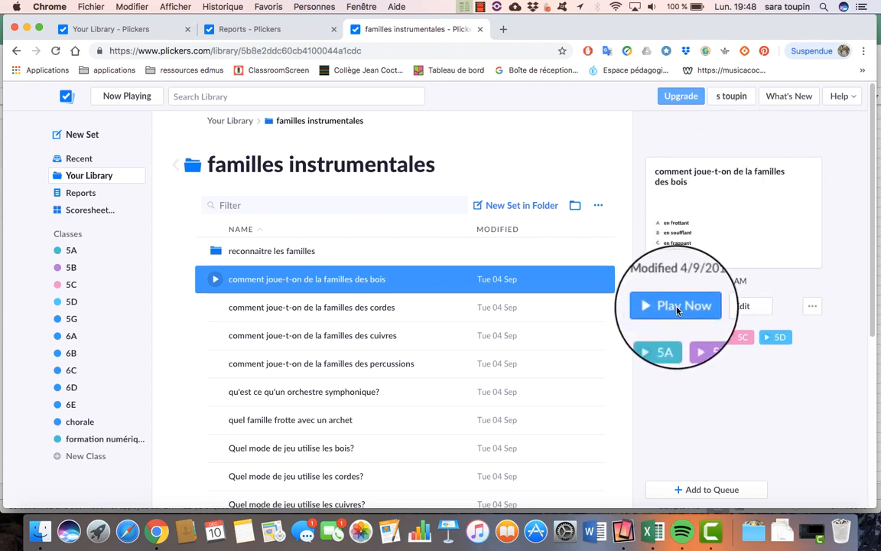
click(816, 309)
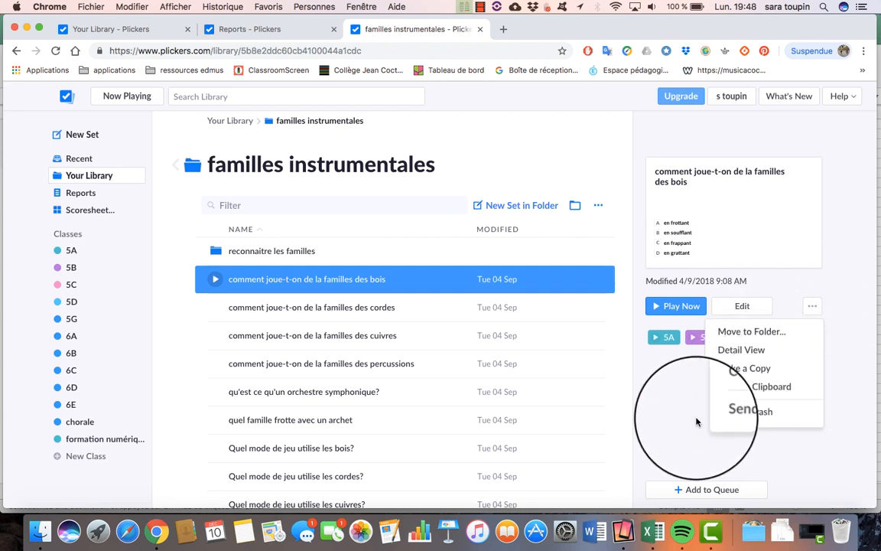
click(700, 494)
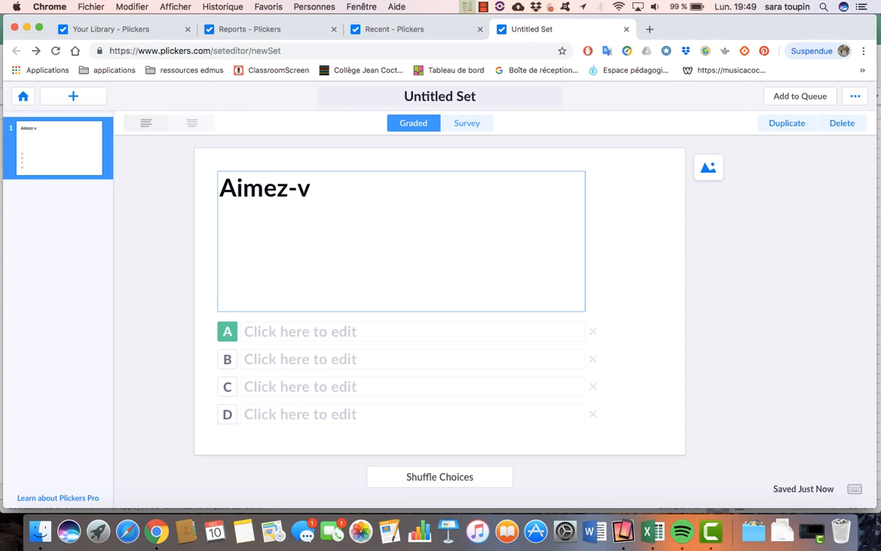
Complete the question as "Aimez-vous les licornes", with choice A "oui" and choice B "non" marked as correct
text(ous les li)
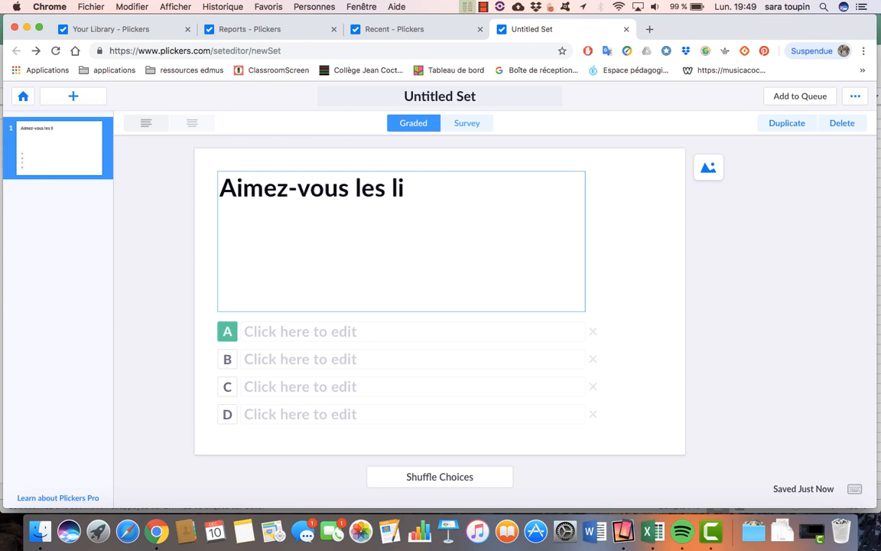
text(cornes)
key(Tab)
text(oui)
key(Return)
text(non)
key(shift+Return)
Fill in choice C as "Parfois quand j'ai bu" and choice D as "seulement quand elle est avec le père noël"
text(Parfois quand j'ai bu)
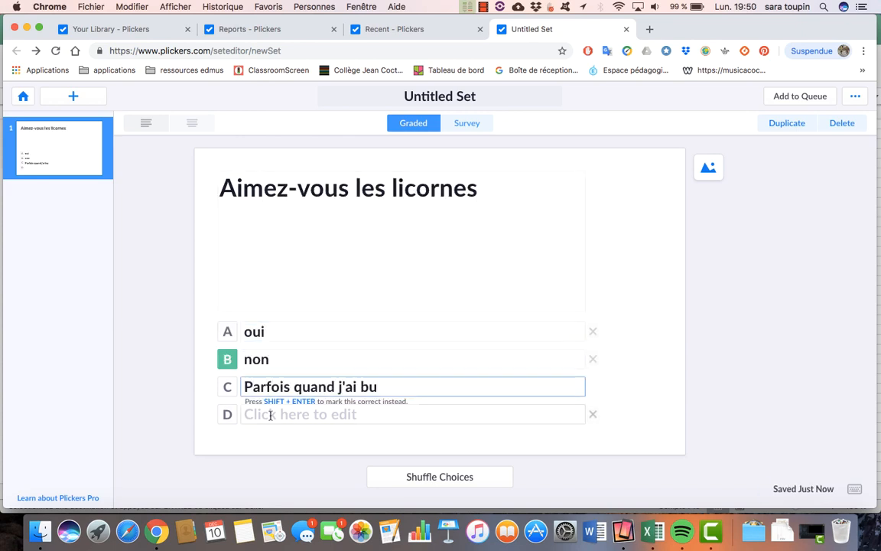
key(Return)
text(seulement quand elle est avec le père noël)
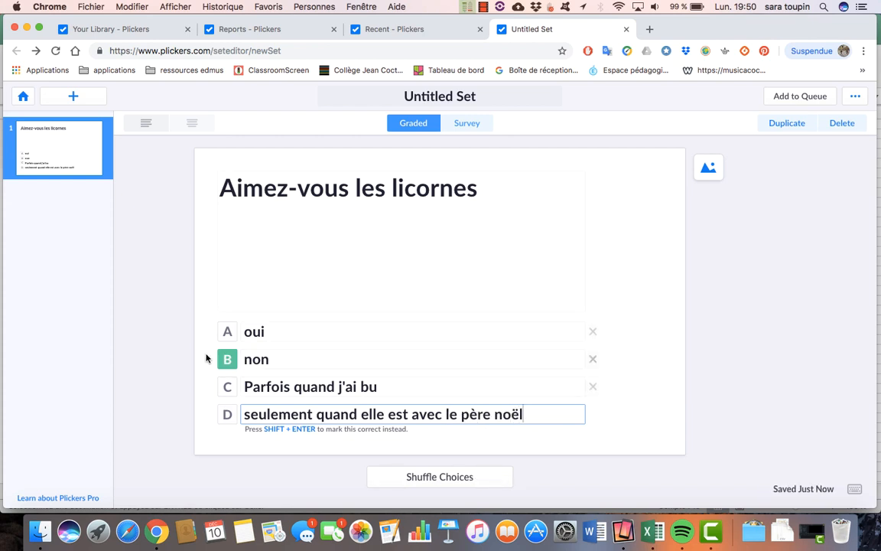
Mark choice C as the correct answer instead and shuffle the question's choices
click(228, 388)
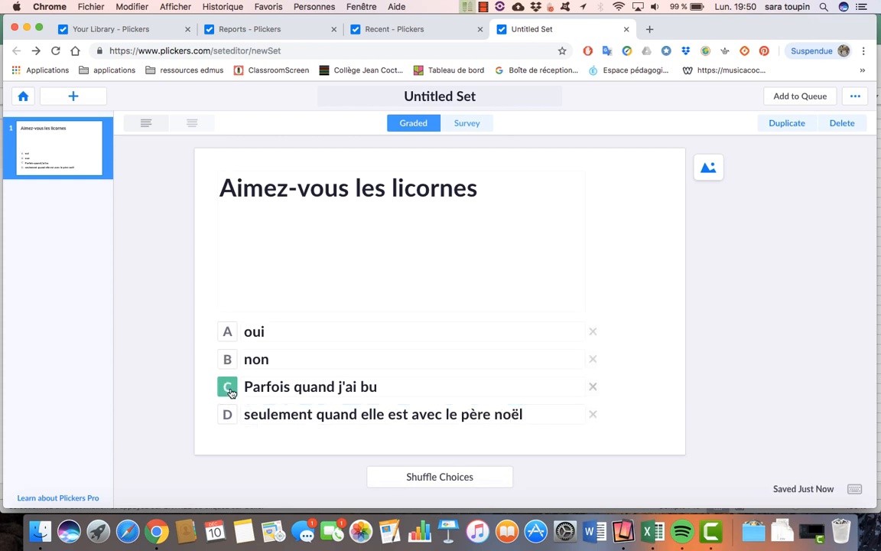
click(431, 480)
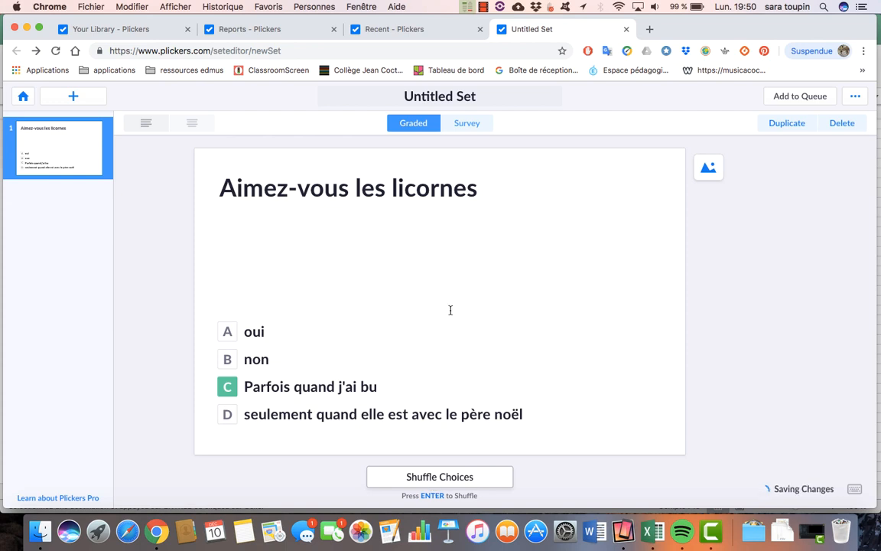
Change the licornes question to a Survey and duplicate it within the set, returning to the first question
click(468, 125)
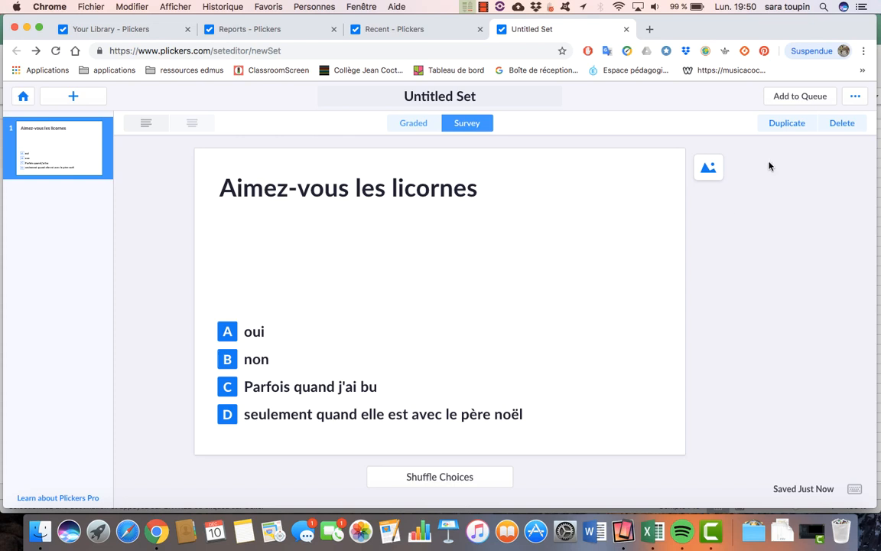
click(787, 123)
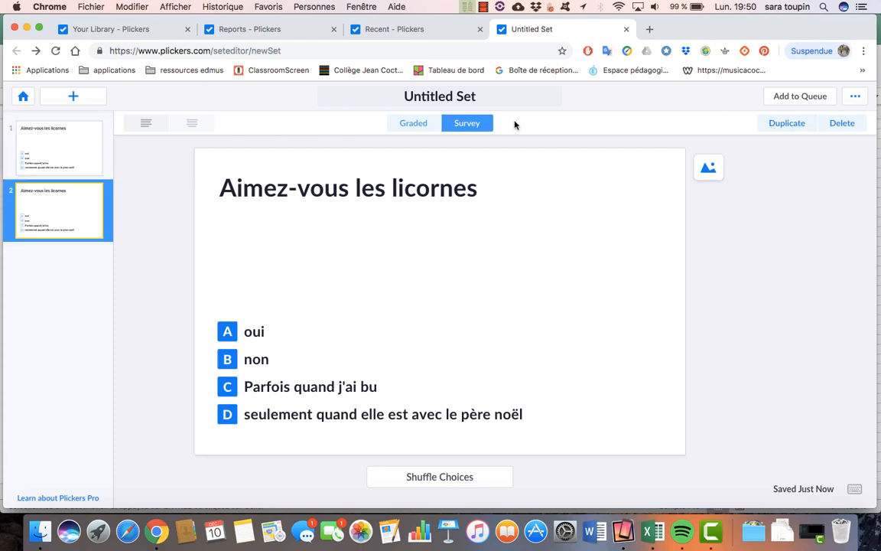
click(66, 163)
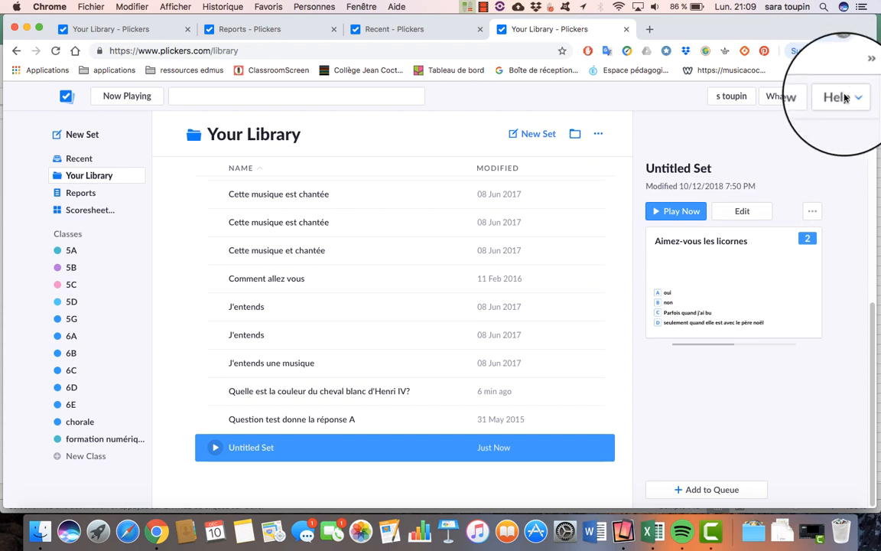
Open the Get Plickers Cards help page and get the Standard set of 40 printable cards
click(841, 97)
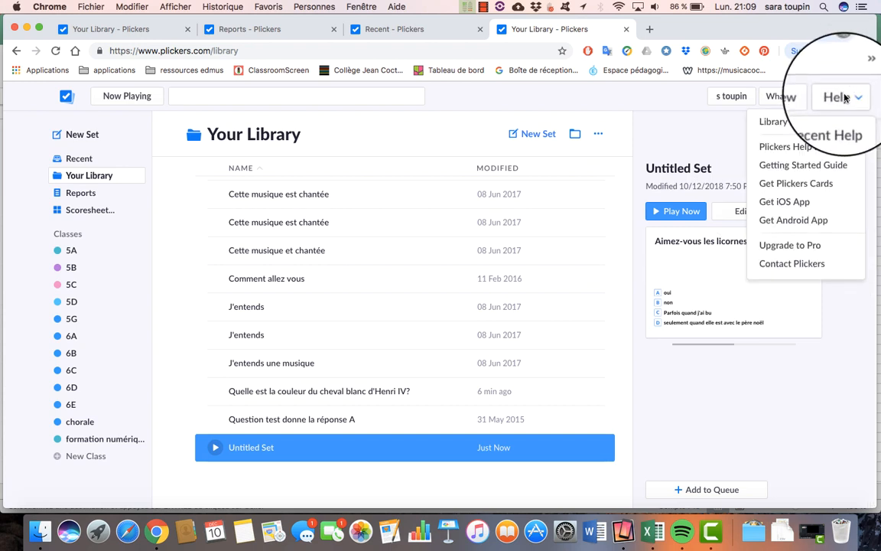
click(806, 182)
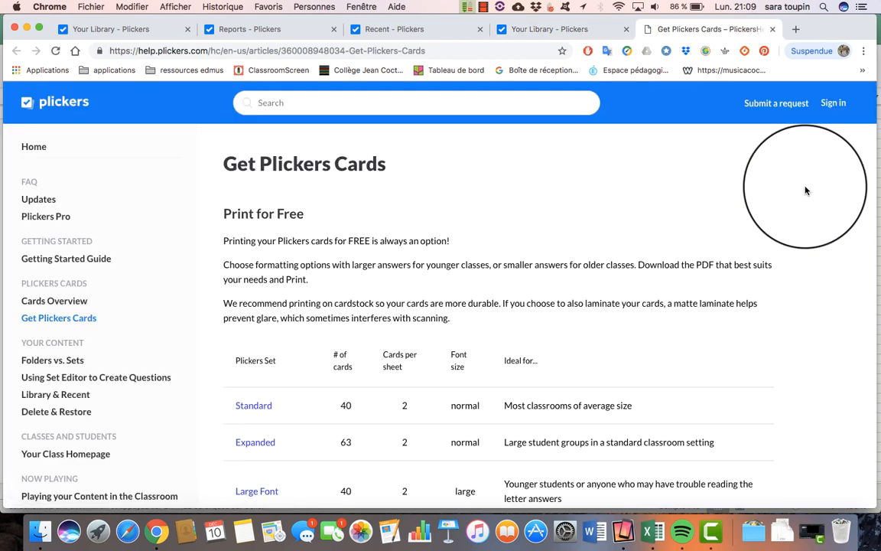
scroll(376, 411, down, 3)
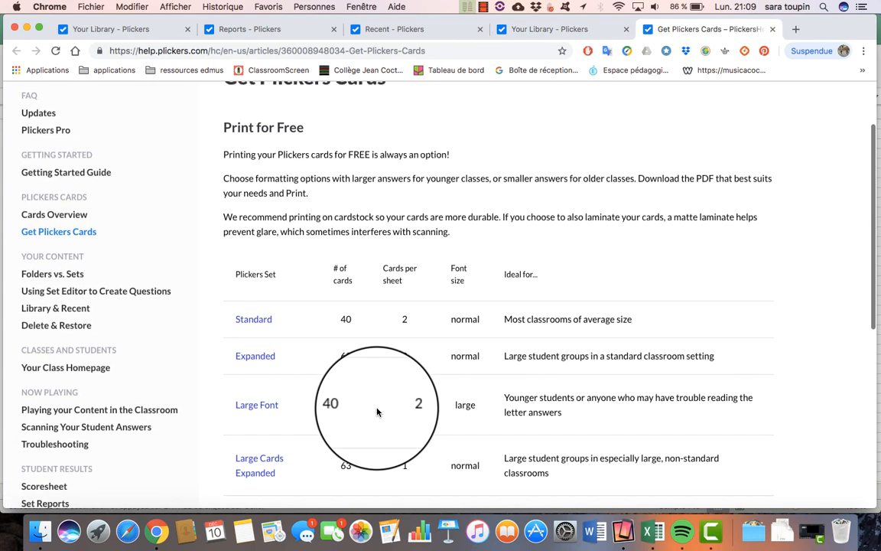
click(259, 314)
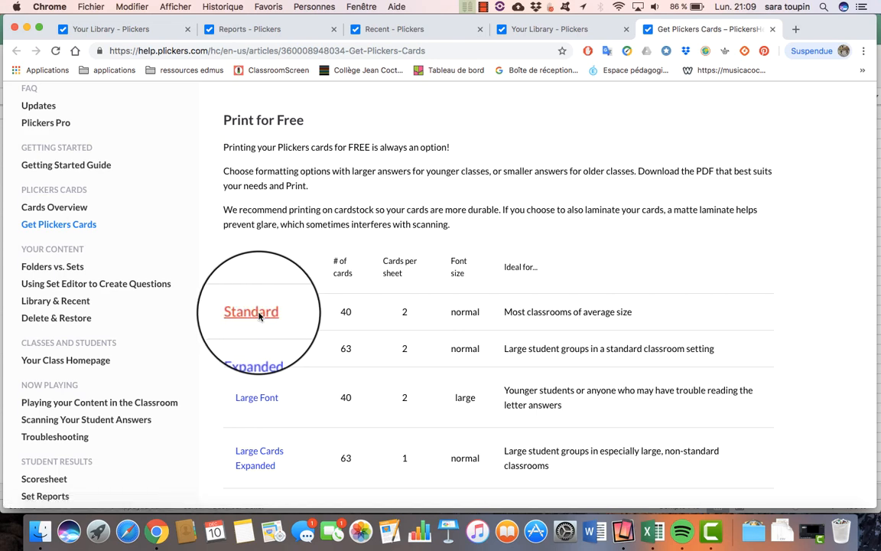